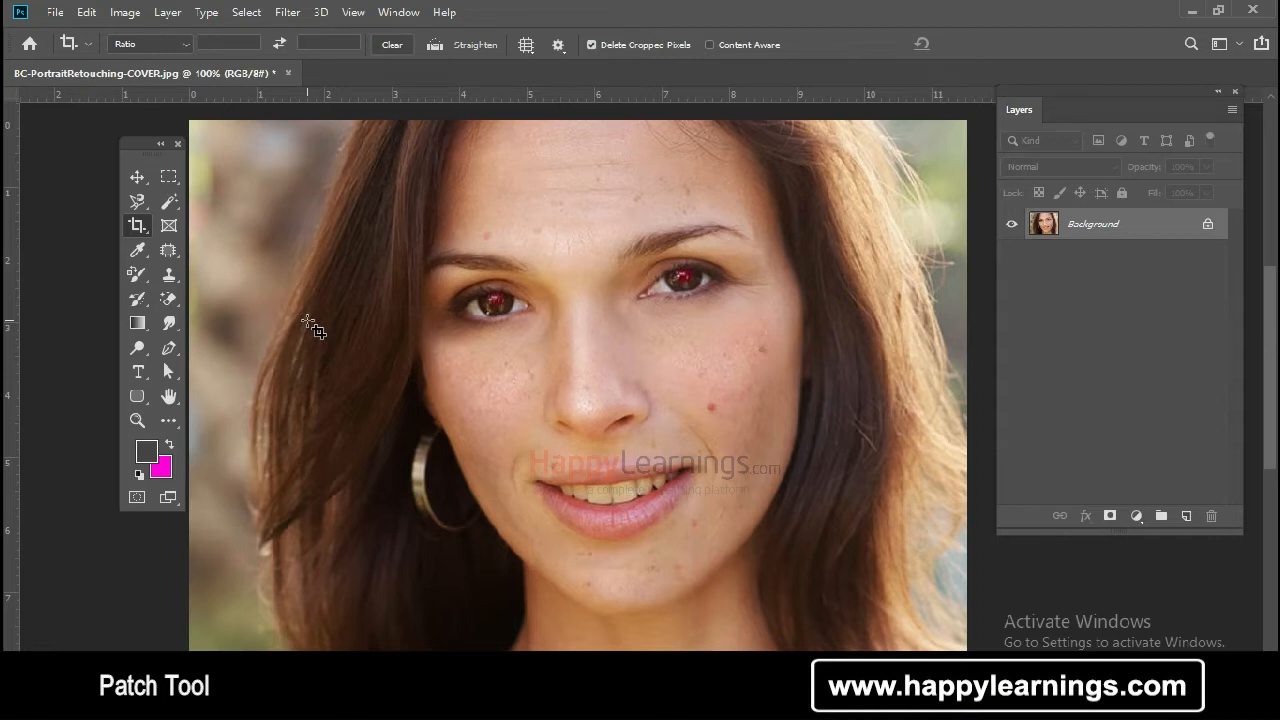
Patch the red spot on the cheek with clean skin from beside the nose, using the Patch tool in Source mode, and deselect
{"action": "left_click", "coordinate": [177, 256]}
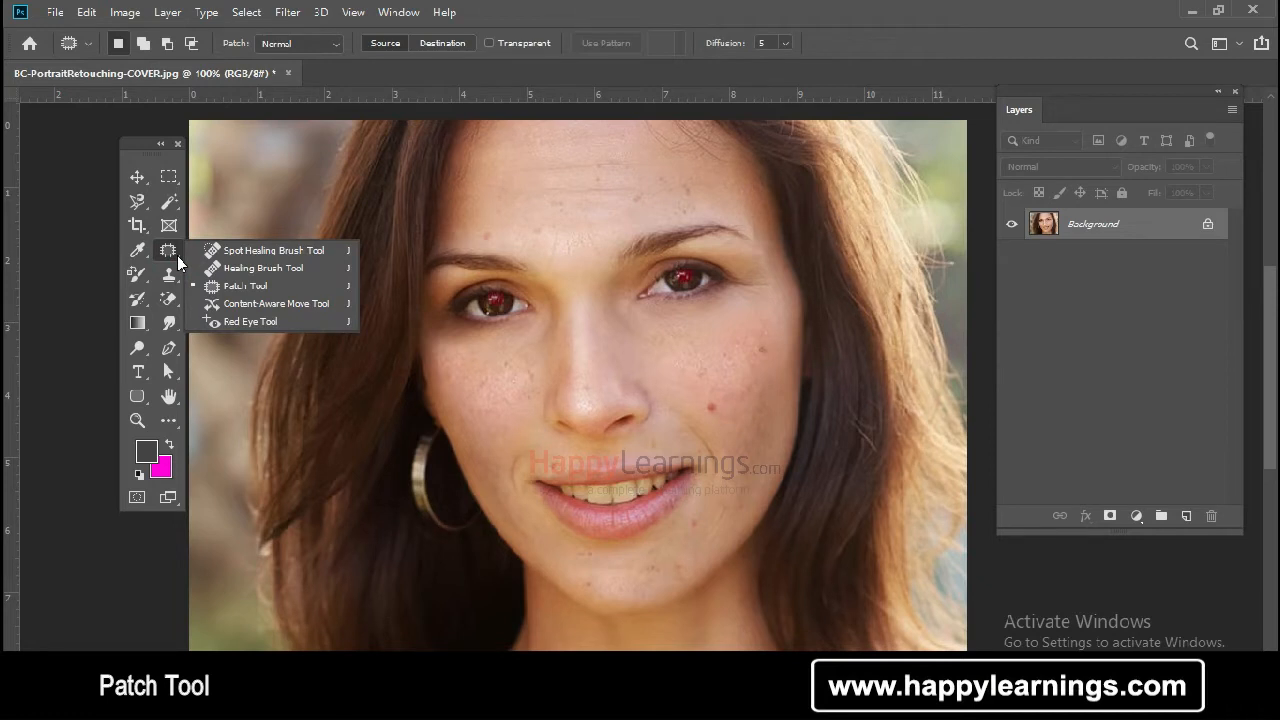
{"action": "left_click", "coordinate": [172, 256]}
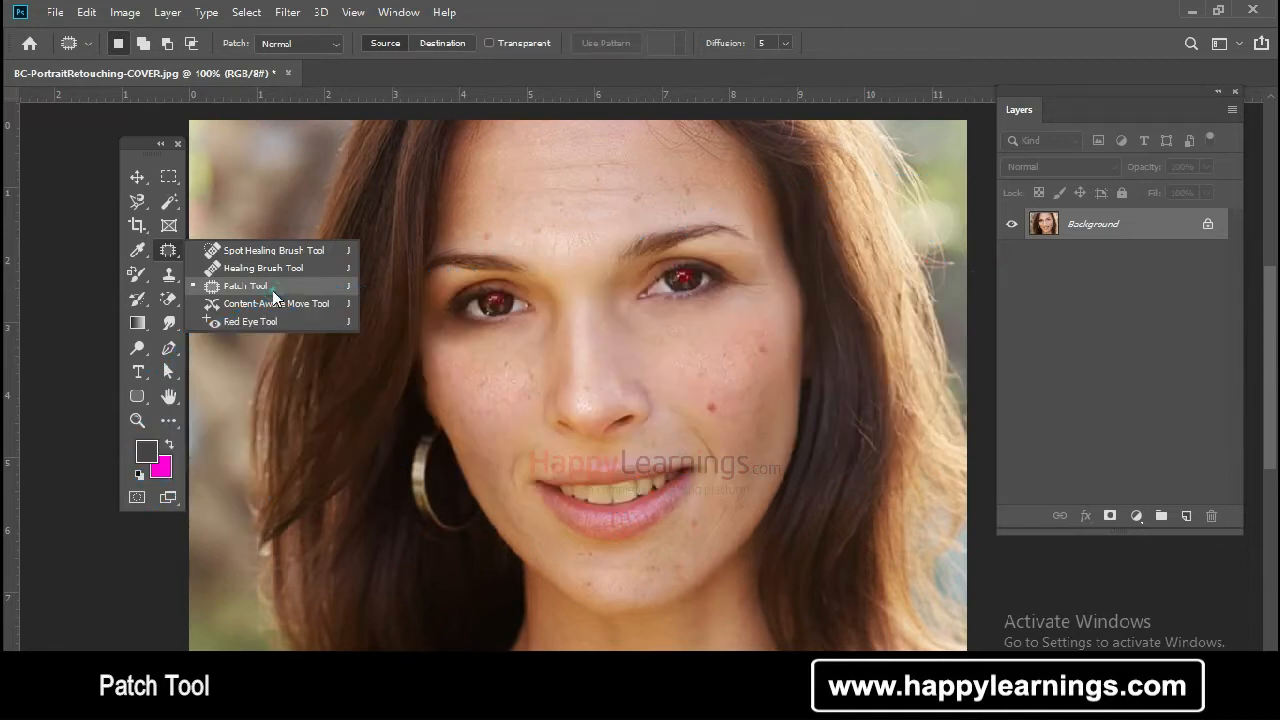
{"action": "left_click", "coordinate": [272, 290]}
{"action": "scroll", "coordinate": [510, 418], "scroll_direction": "up", "scroll_amount": 3}
{"action": "scroll", "coordinate": [510, 418], "scroll_direction": "up", "scroll_amount": 1}
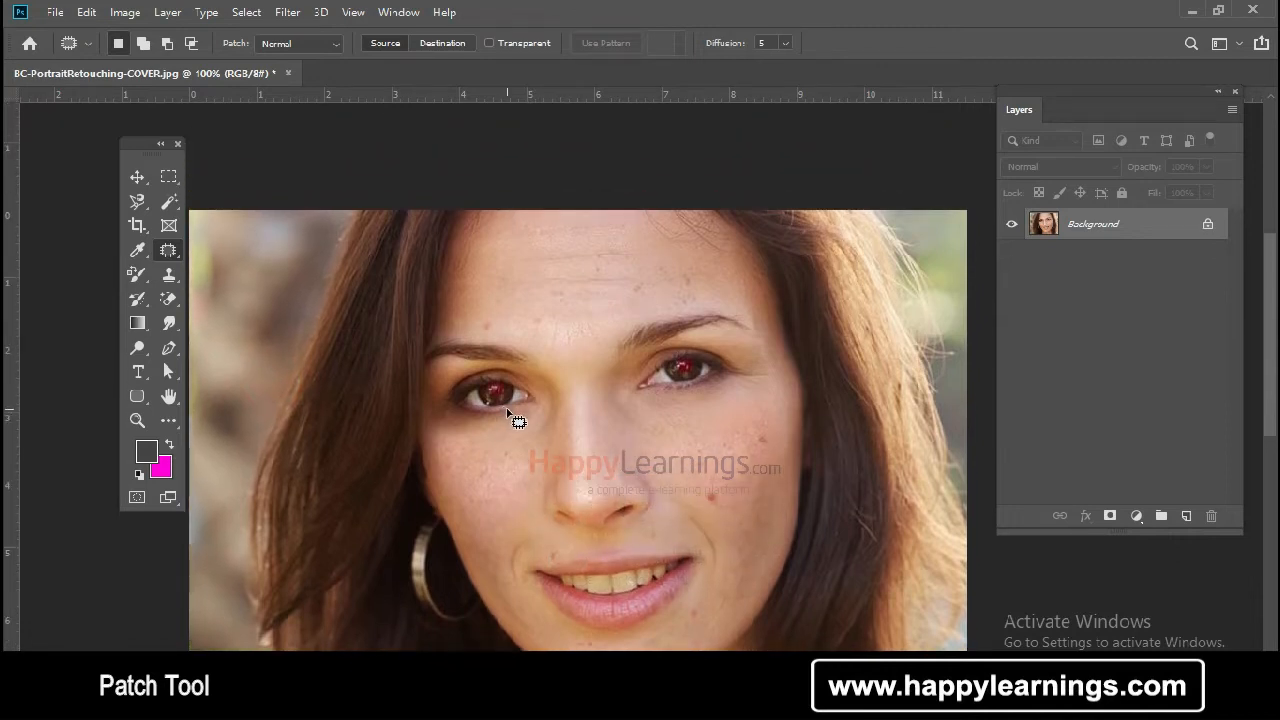
{"action": "scroll", "coordinate": [510, 418], "scroll_direction": "down", "scroll_amount": 1}
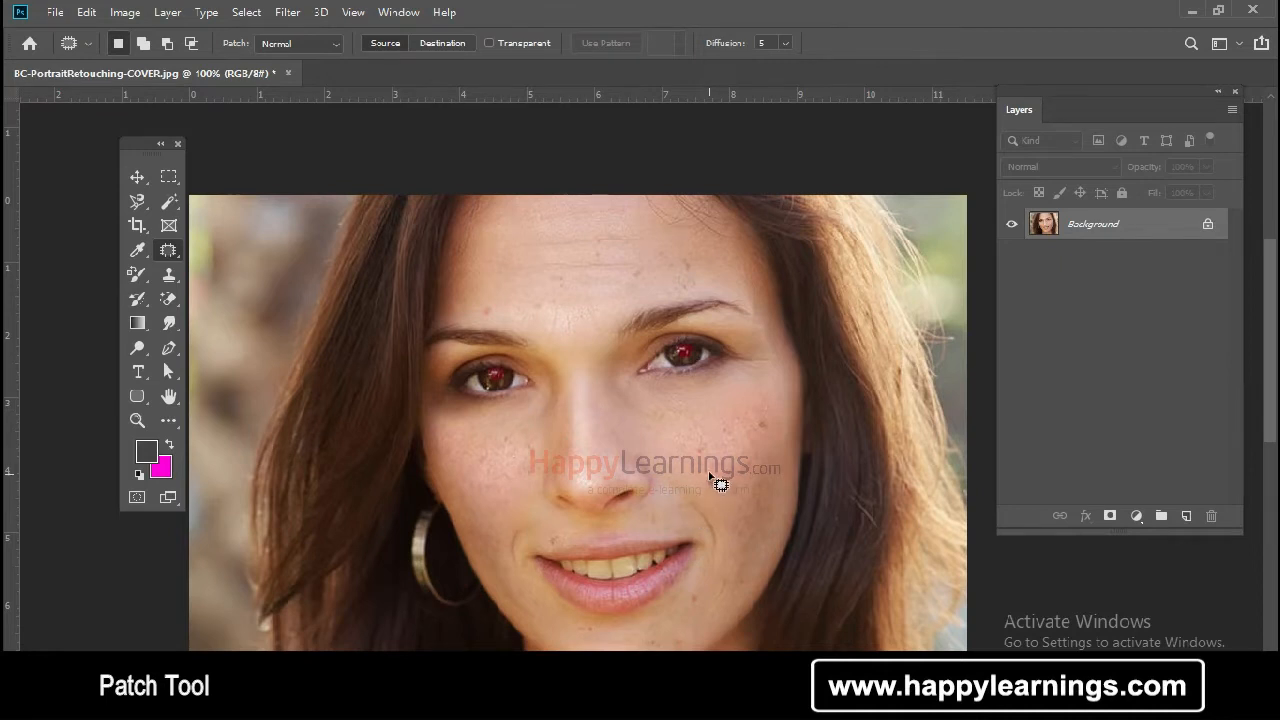
{"action": "mouse_move", "coordinate": [706, 469]}
{"action": "left_mouse_down"}
{"action": "mouse_move", "coordinate": [695, 480]}
{"action": "mouse_move", "coordinate": [718, 502]}
{"action": "mouse_move", "coordinate": [734, 494]}
{"action": "mouse_move", "coordinate": [736, 474]}
{"action": "mouse_move", "coordinate": [713, 474]}
{"action": "left_mouse_up"}
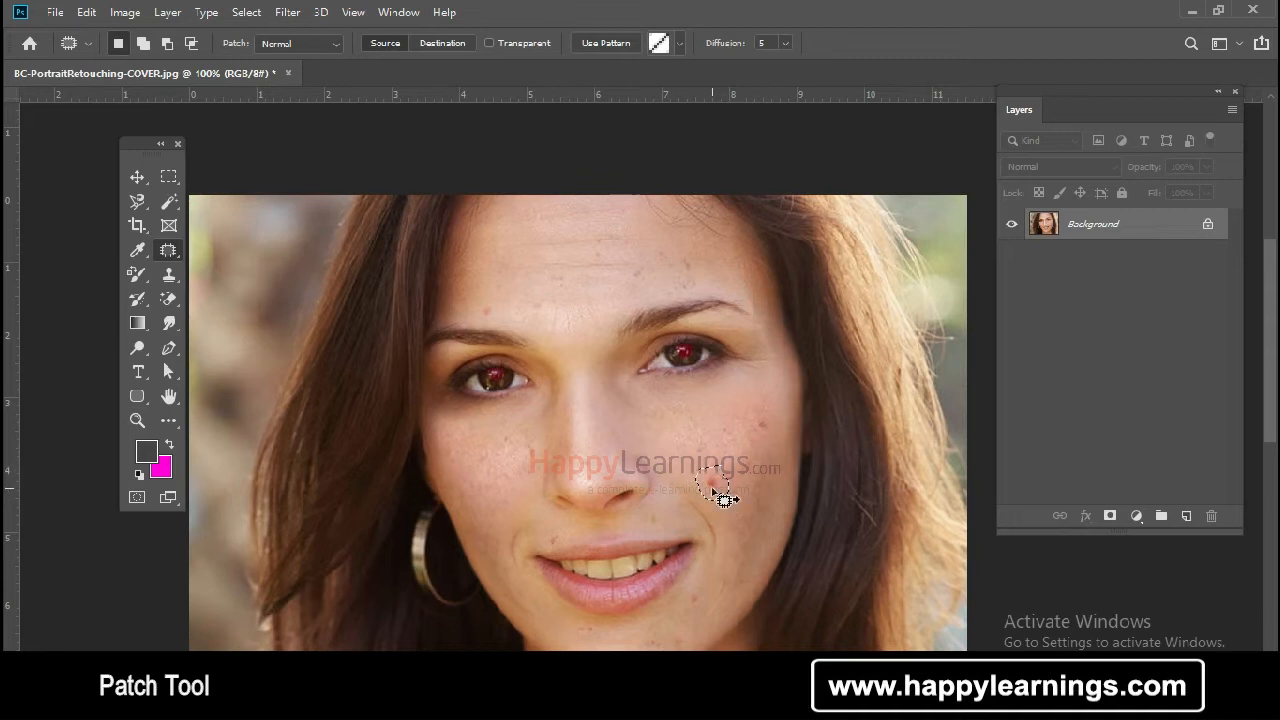
{"action": "left_click_drag", "start_coordinate": [716, 477], "coordinate": [685, 458]}
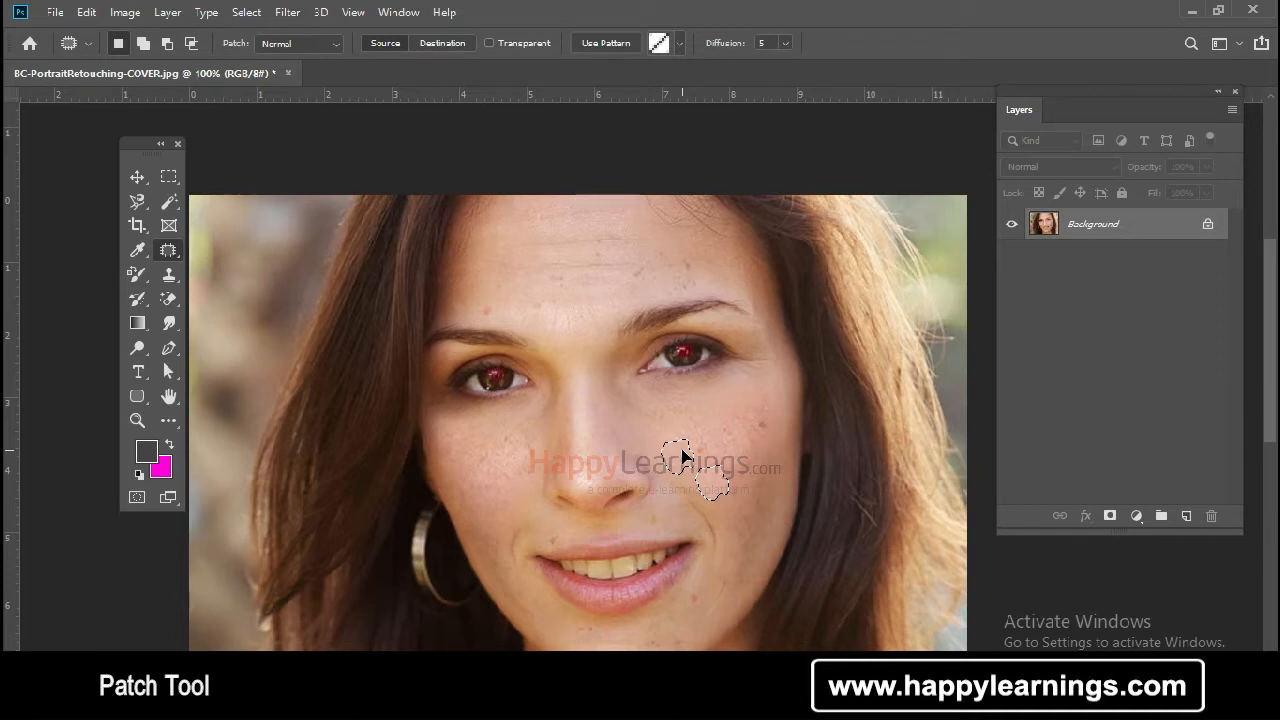
{"action": "mouse_move", "coordinate": [682, 449]}
{"action": "left_mouse_down"}
{"action": "mouse_move", "coordinate": [692, 425]}
{"action": "mouse_move", "coordinate": [766, 429]}
{"action": "mouse_move", "coordinate": [715, 427]}
{"action": "mouse_move", "coordinate": [670, 445]}
{"action": "left_mouse_up"}
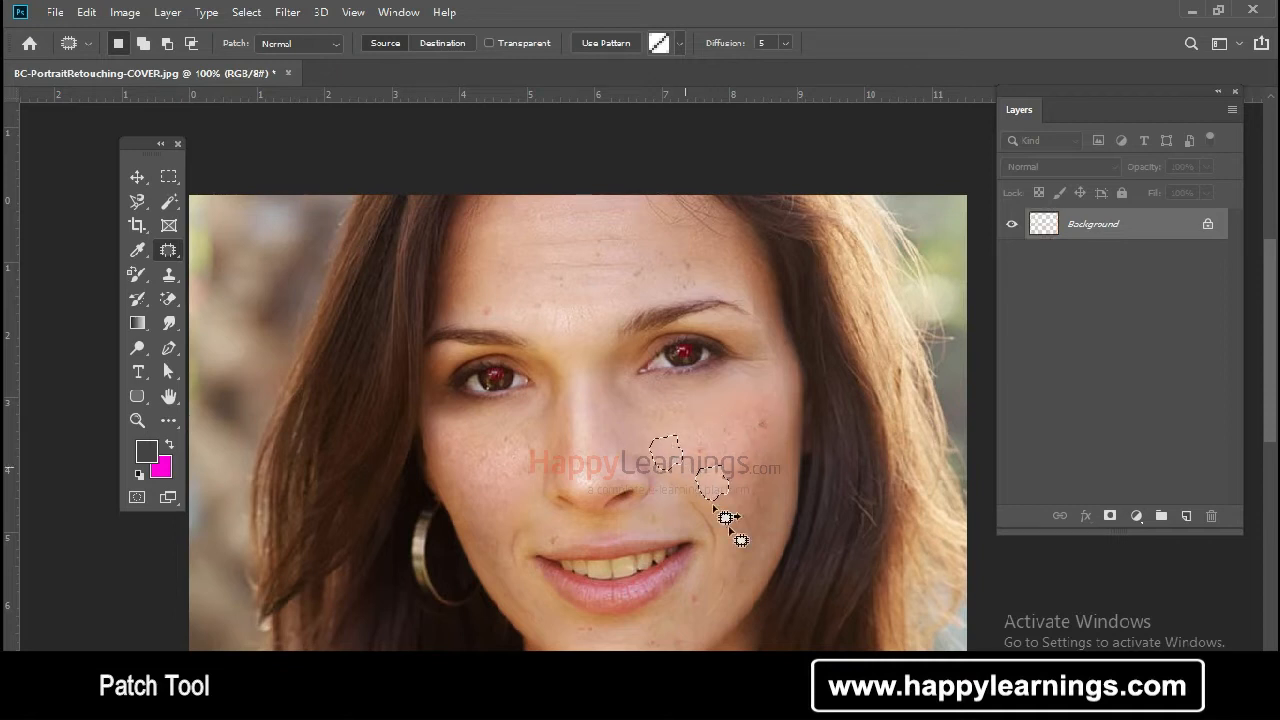
{"action": "left_click", "coordinate": [735, 584]}
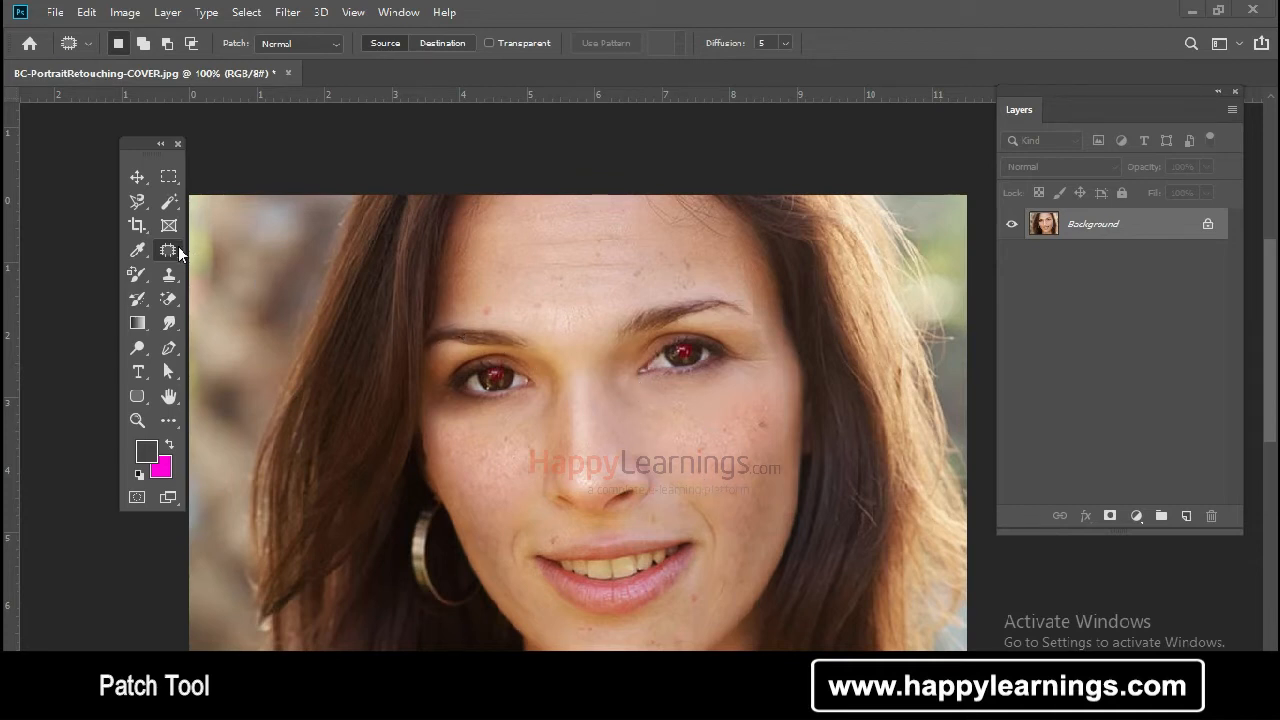
Patch the blemish above the left-side eyebrow with clean skin from higher on the forehead, and deselect
{"action": "left_click", "coordinate": [478, 302]}
{"action": "mouse_move", "coordinate": [478, 302]}
{"action": "left_mouse_down"}
{"action": "mouse_move", "coordinate": [468, 314]}
{"action": "mouse_move", "coordinate": [494, 318]}
{"action": "mouse_move", "coordinate": [476, 302]}
{"action": "left_mouse_up"}
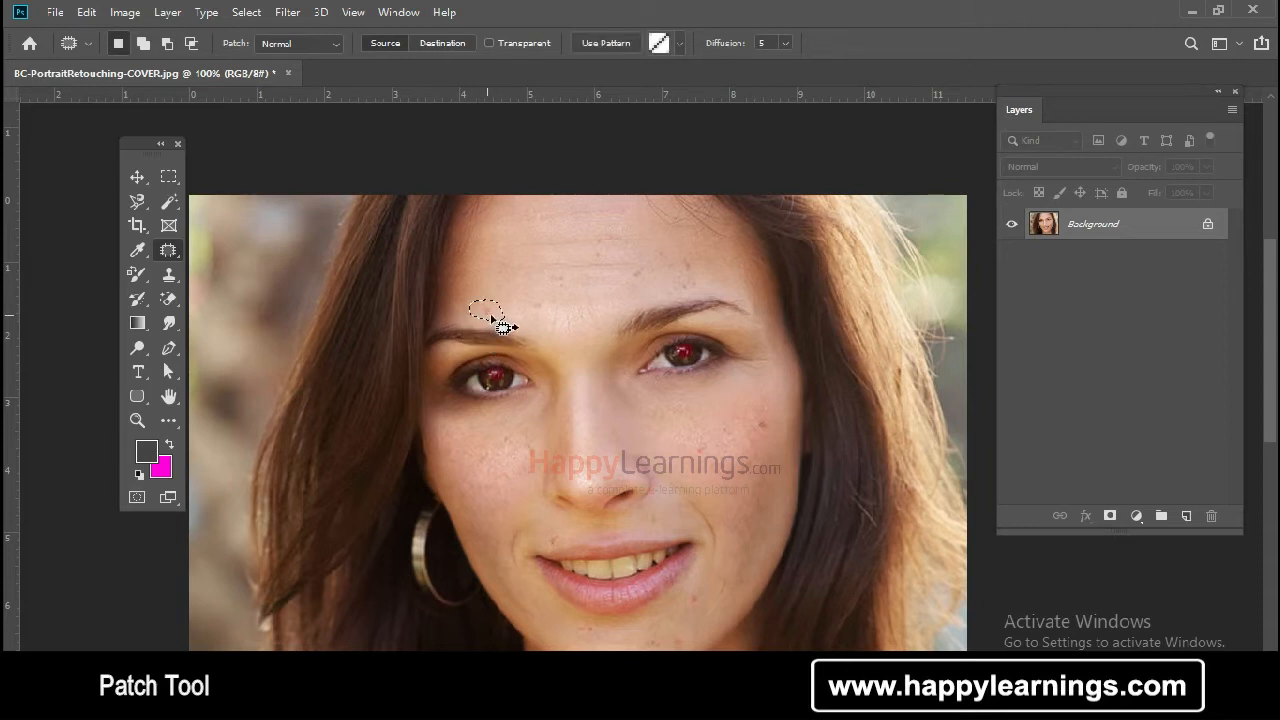
{"action": "left_click_drag", "start_coordinate": [493, 316], "coordinate": [532, 283]}
{"action": "left_click_drag", "start_coordinate": [532, 289], "coordinate": [532, 289]}
{"action": "key", "text": "ctrl+d"}
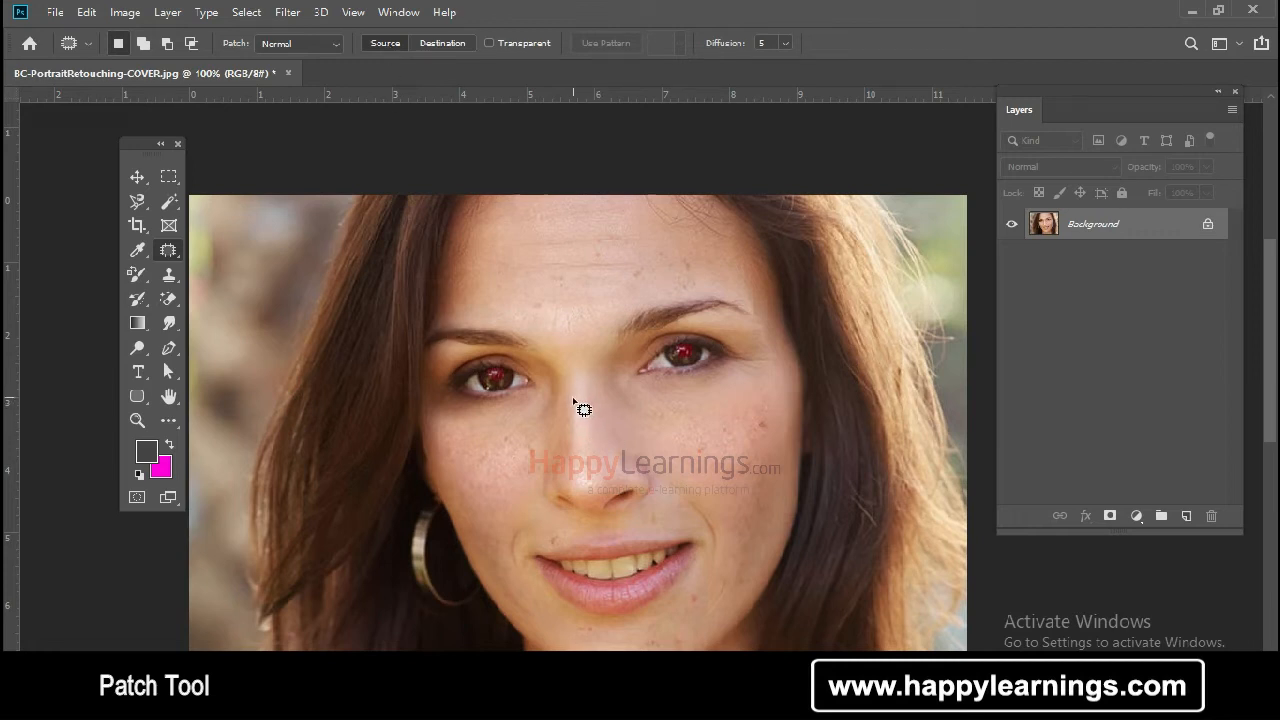
Outline the dark mole on the right-side cheek for patching, and switch the patch mode to Destination
{"action": "mouse_move", "coordinate": [753, 414]}
{"action": "left_mouse_down"}
{"action": "mouse_move", "coordinate": [764, 444]}
{"action": "mouse_move", "coordinate": [783, 428]}
{"action": "mouse_move", "coordinate": [754, 416]}
{"action": "left_mouse_up"}
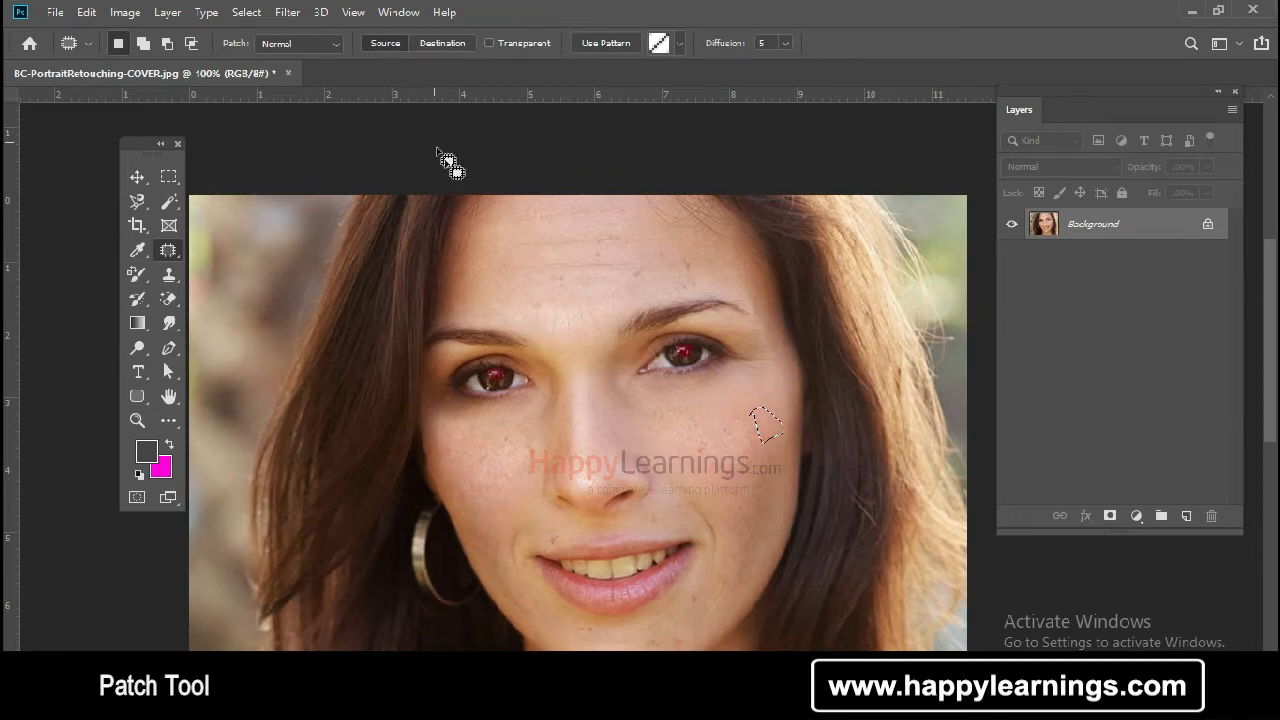
{"action": "left_click", "coordinate": [437, 43]}
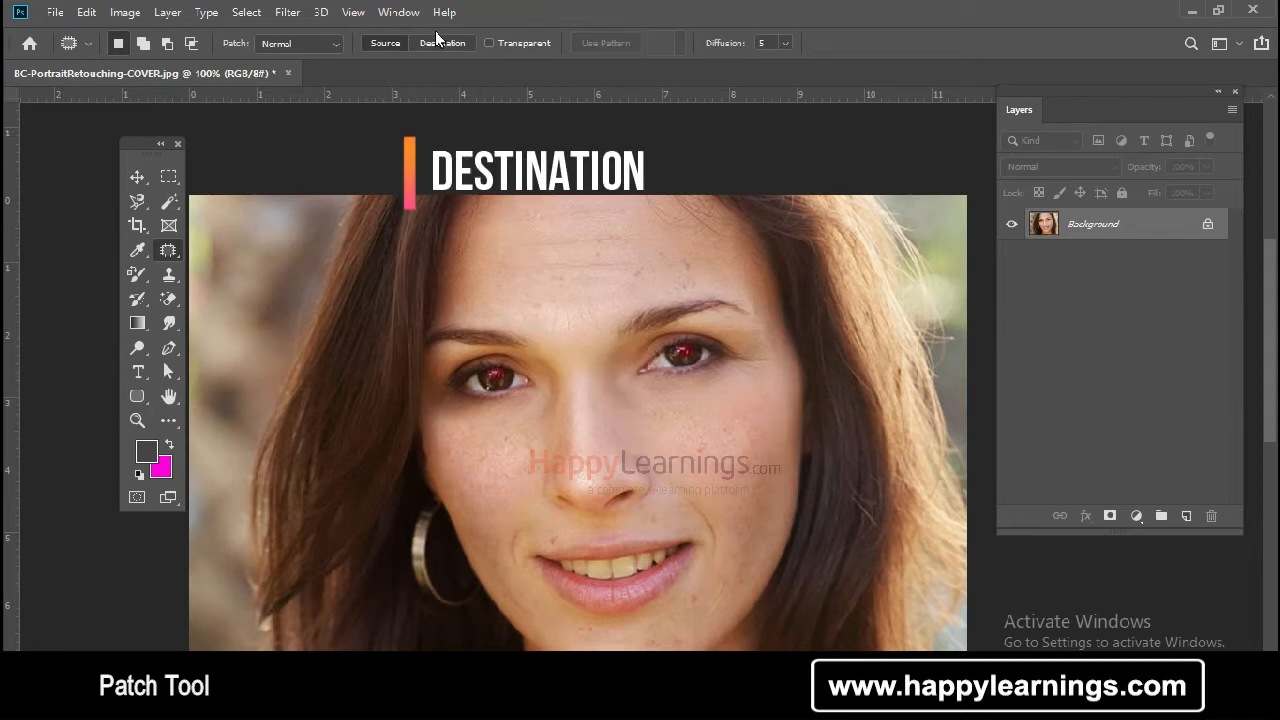
{"action": "left_click", "coordinate": [440, 42]}
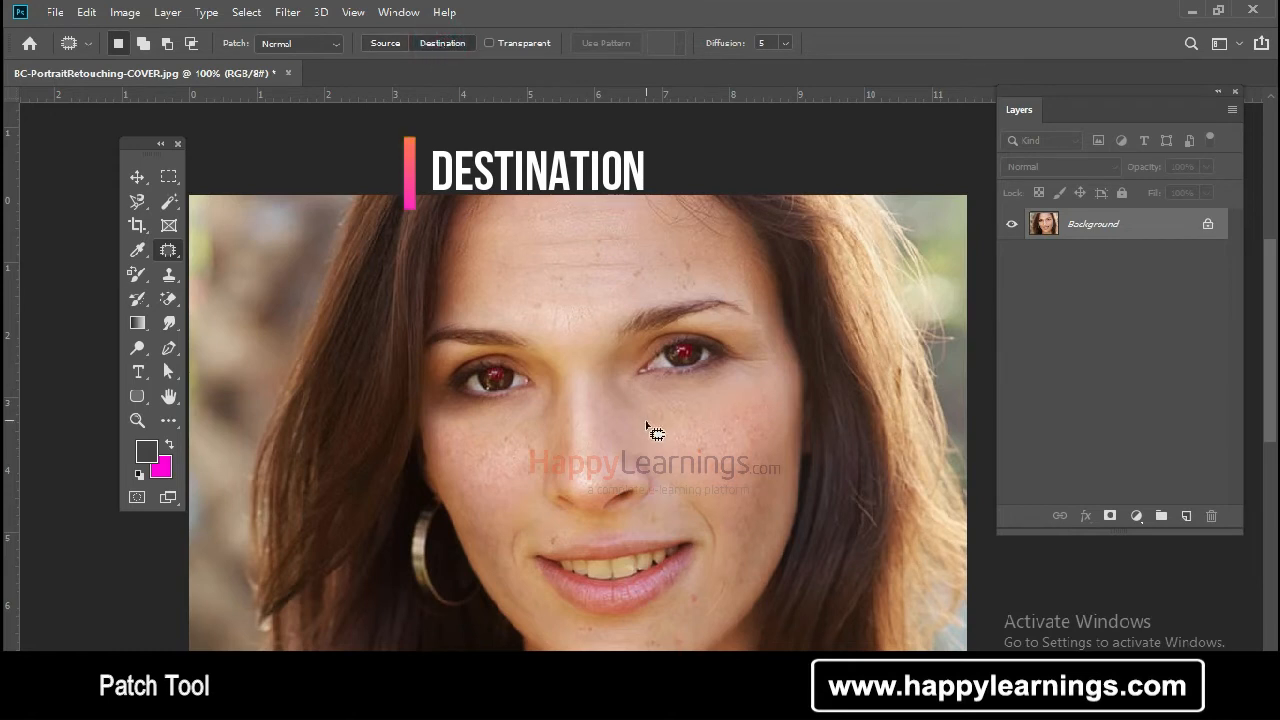
Copy the spotted skin above the right-side eyebrow onto the forehead area above the other eyebrow in Destination mode
{"action": "mouse_move", "coordinate": [632, 256]}
{"action": "left_mouse_down"}
{"action": "mouse_move", "coordinate": [617, 277]}
{"action": "mouse_move", "coordinate": [650, 276]}
{"action": "mouse_move", "coordinate": [632, 252]}
{"action": "mouse_move", "coordinate": [638, 289]}
{"action": "mouse_move", "coordinate": [530, 270]}
{"action": "left_mouse_up"}
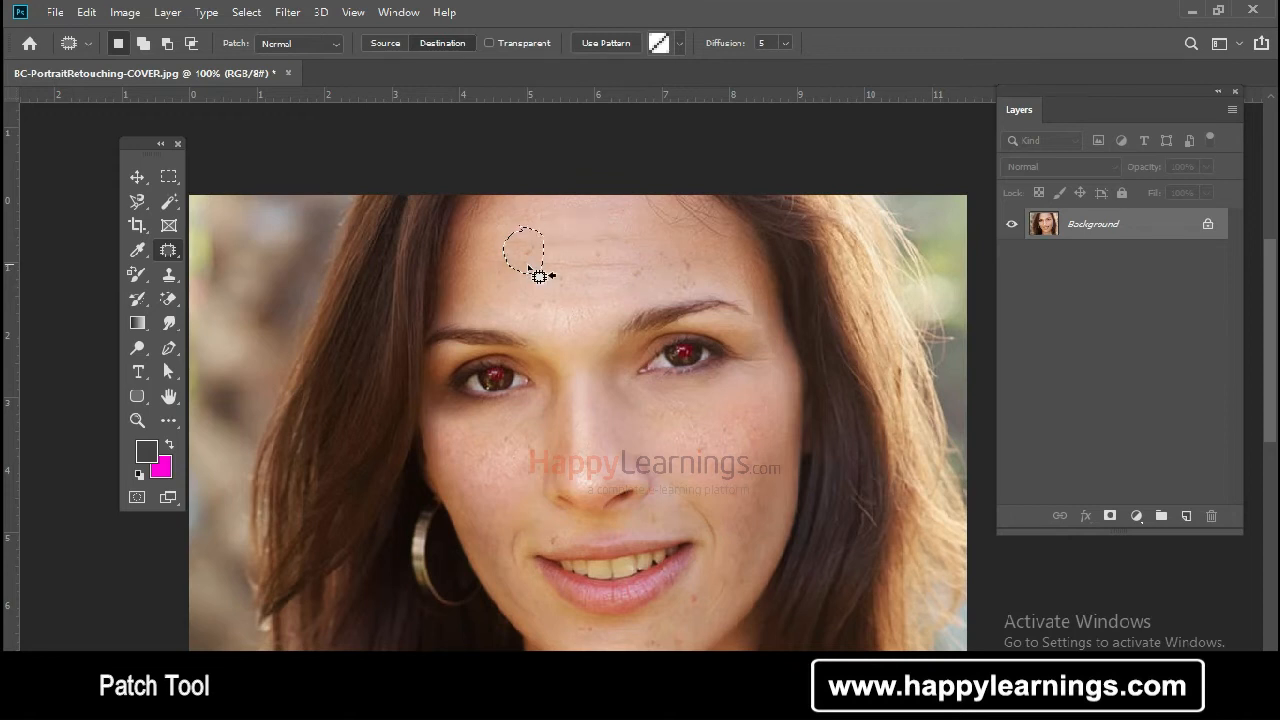
{"action": "left_click_drag", "start_coordinate": [640, 270], "coordinate": [648, 270]}
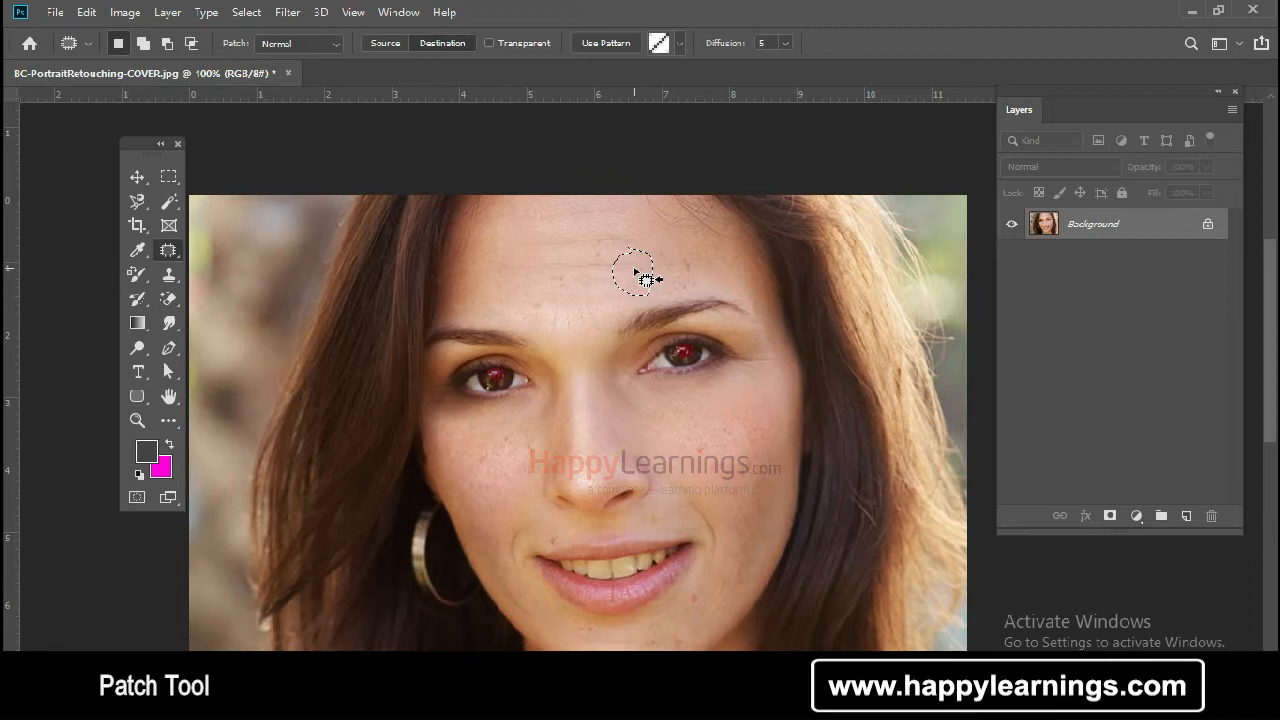
{"action": "left_click_drag", "start_coordinate": [648, 284], "coordinate": [532, 263]}
Switch back to Source mode, patch the blemished cheek area beside the nose with clean skin below the eye, and deselect
{"action": "left_click", "coordinate": [385, 43]}
{"action": "mouse_move", "coordinate": [694, 434]}
{"action": "left_mouse_down"}
{"action": "mouse_move", "coordinate": [708, 466]}
{"action": "mouse_move", "coordinate": [720, 434]}
{"action": "mouse_move", "coordinate": [698, 450]}
{"action": "left_mouse_up"}
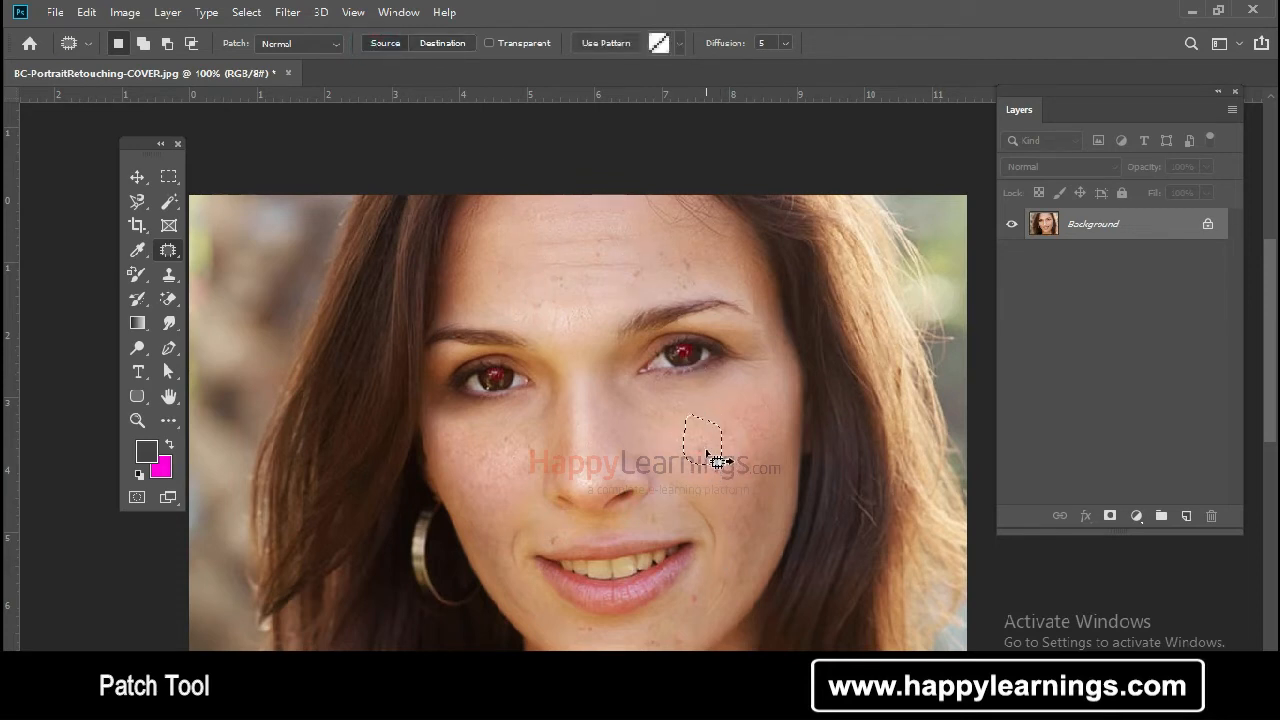
{"action": "left_click_drag", "start_coordinate": [710, 448], "coordinate": [758, 408]}
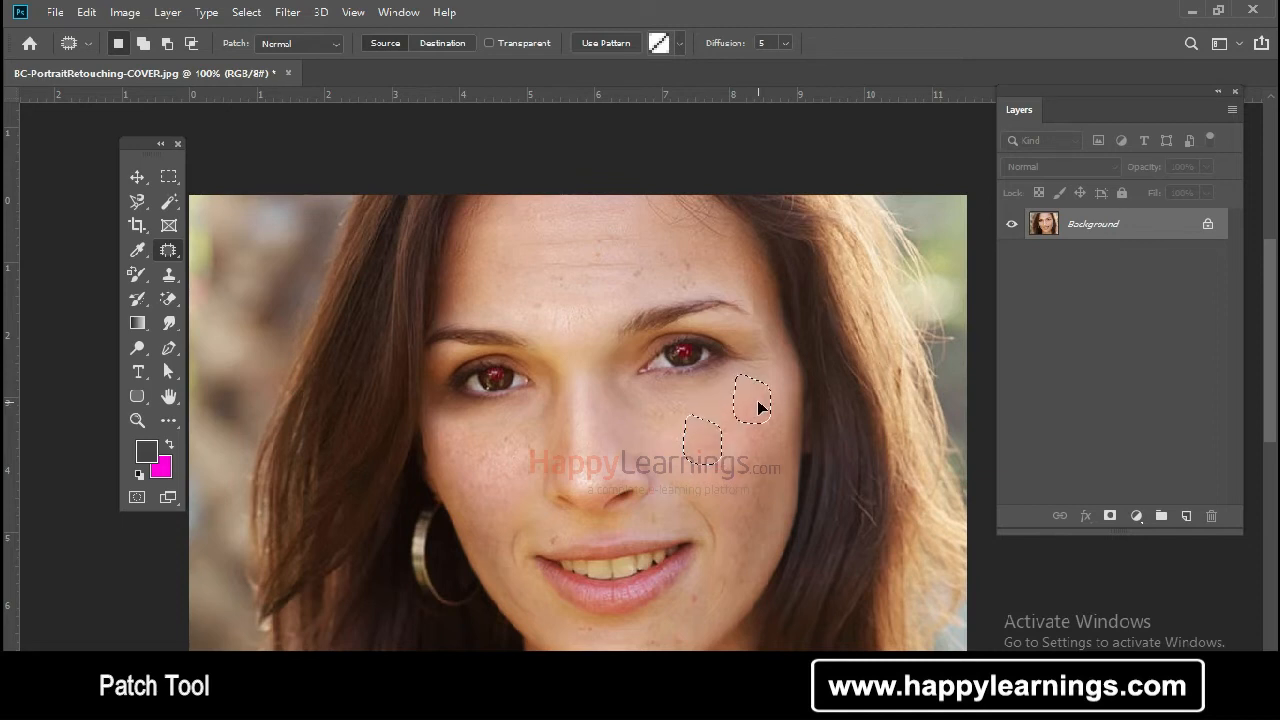
{"action": "left_click_drag", "start_coordinate": [758, 408], "coordinate": [760, 408]}
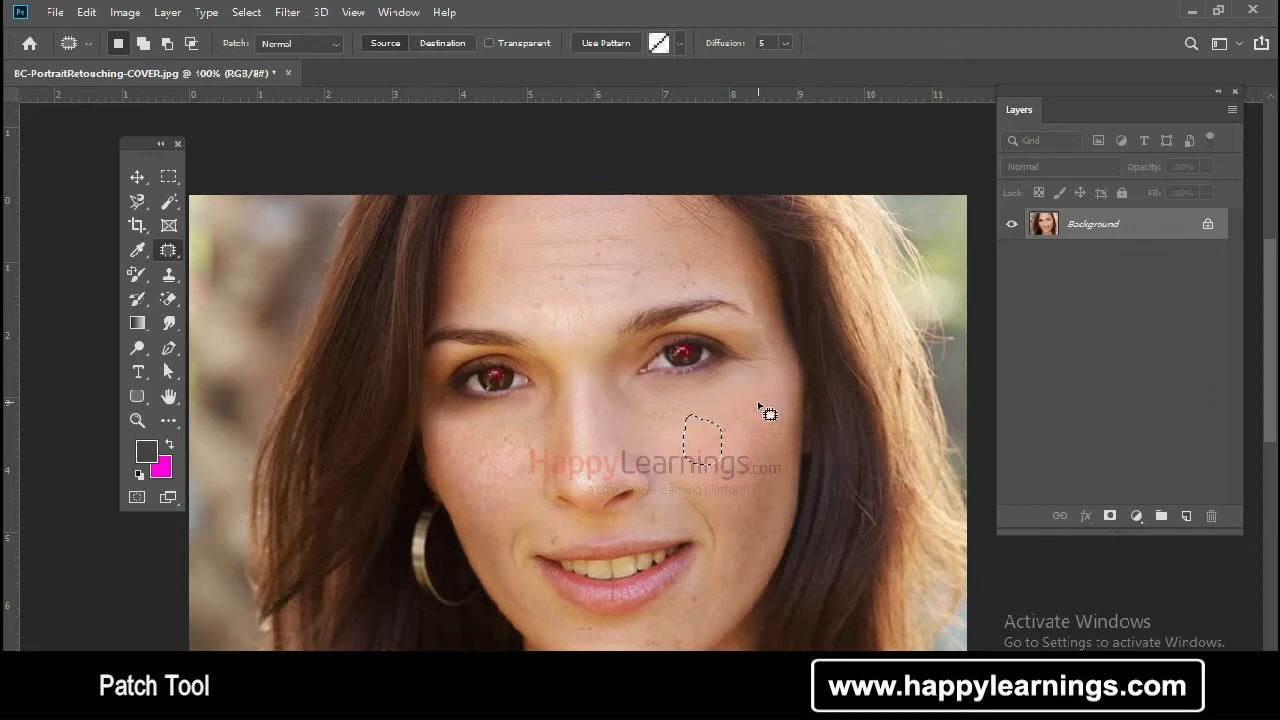
{"action": "key", "text": "ctrl+d"}
Repeat the Destination patch from the spotted skin above the right-side eyebrow to the opposite side of the forehead, and deselect
{"action": "left_click", "coordinate": [442, 43]}
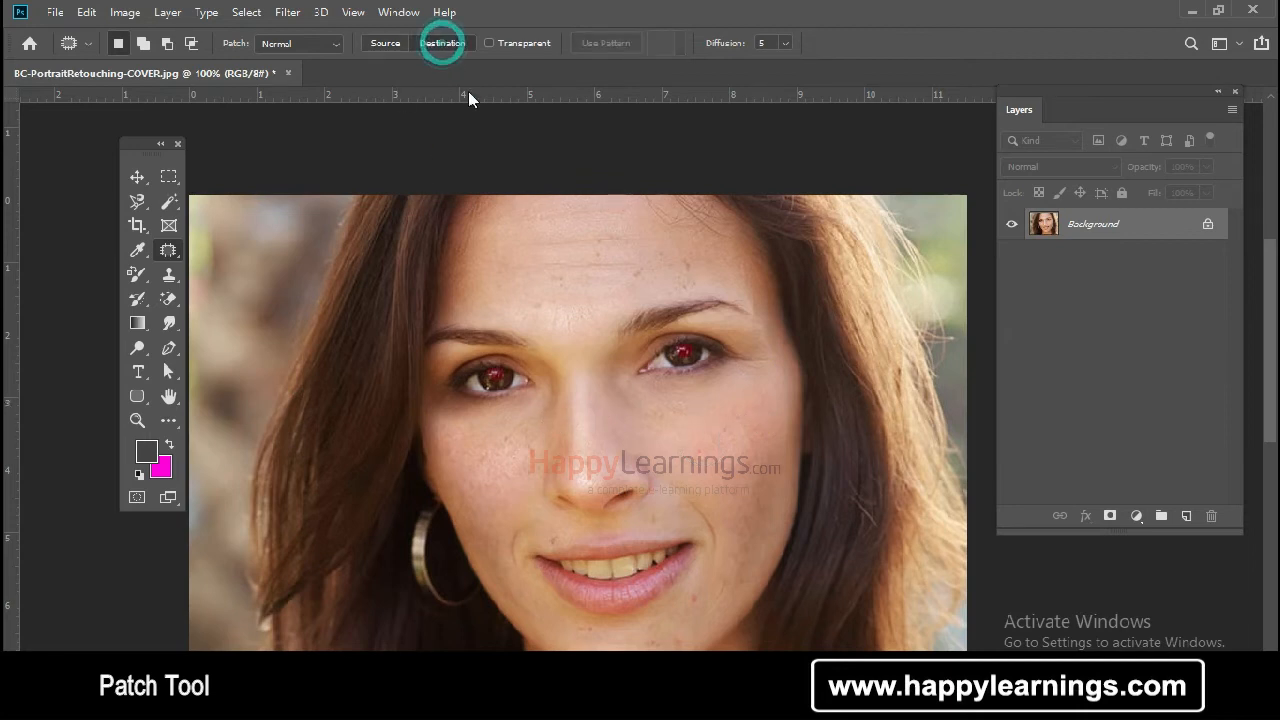
{"action": "mouse_move", "coordinate": [617, 266]}
{"action": "left_mouse_down"}
{"action": "mouse_move", "coordinate": [668, 285]}
{"action": "mouse_move", "coordinate": [670, 261]}
{"action": "mouse_move", "coordinate": [640, 245]}
{"action": "mouse_move", "coordinate": [578, 284]}
{"action": "mouse_move", "coordinate": [531, 259]}
{"action": "left_mouse_up"}
{"action": "key", "text": "ctrl+d"}
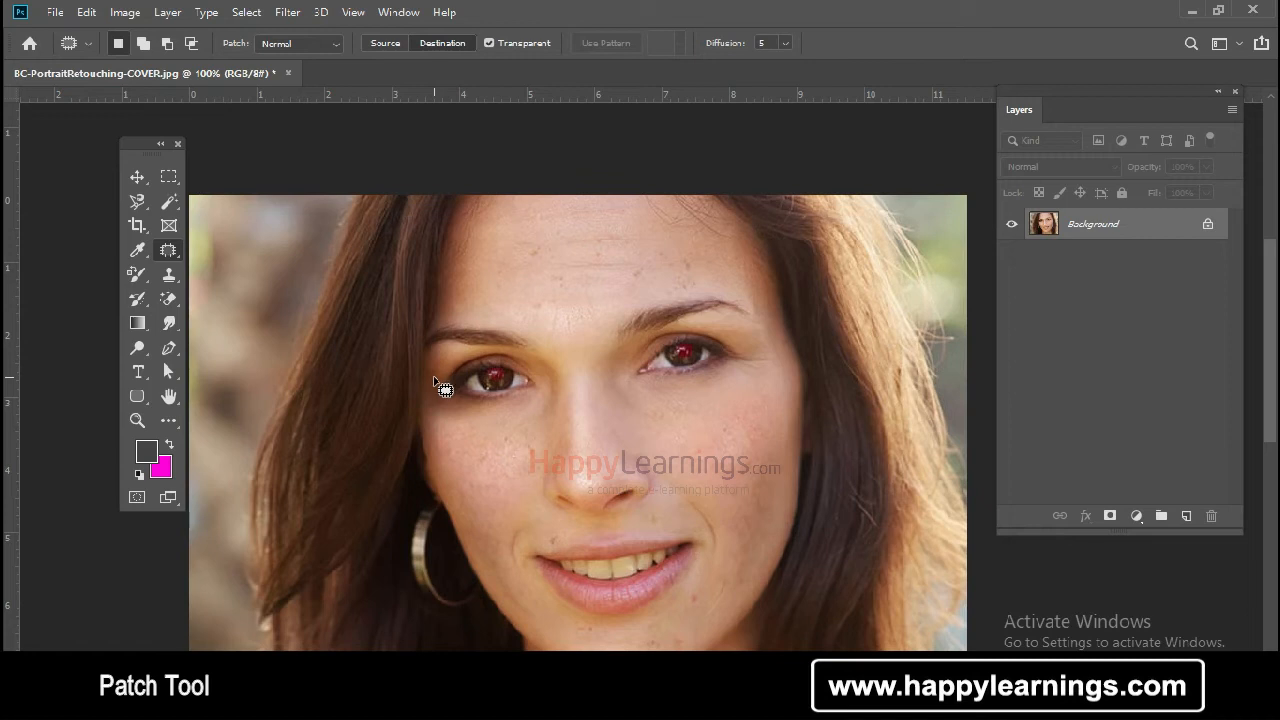
Clear the patch selections around the three forehead spots
{"action": "scroll", "coordinate": [483, 481], "scroll_direction": "down", "scroll_amount": 3}
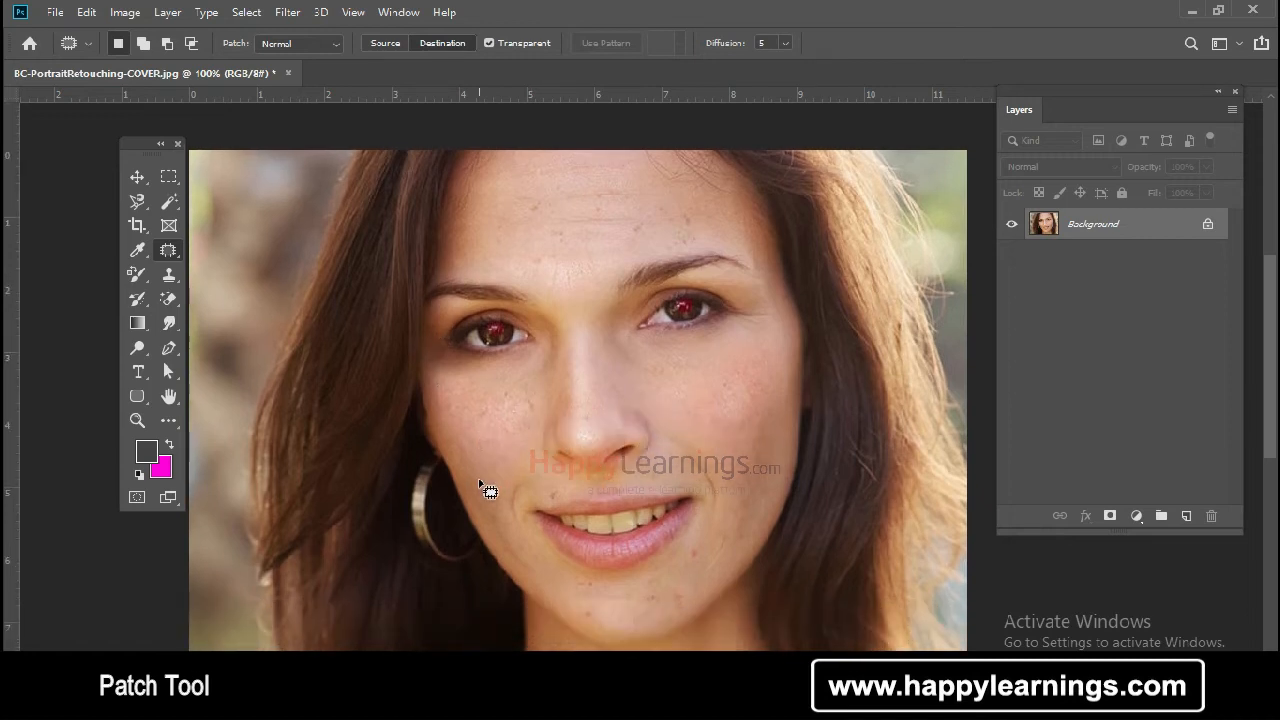
{"action": "scroll", "coordinate": [479, 481], "scroll_direction": "up", "scroll_amount": 2}
{"action": "scroll", "coordinate": [488, 490], "scroll_direction": "up", "scroll_amount": 2}
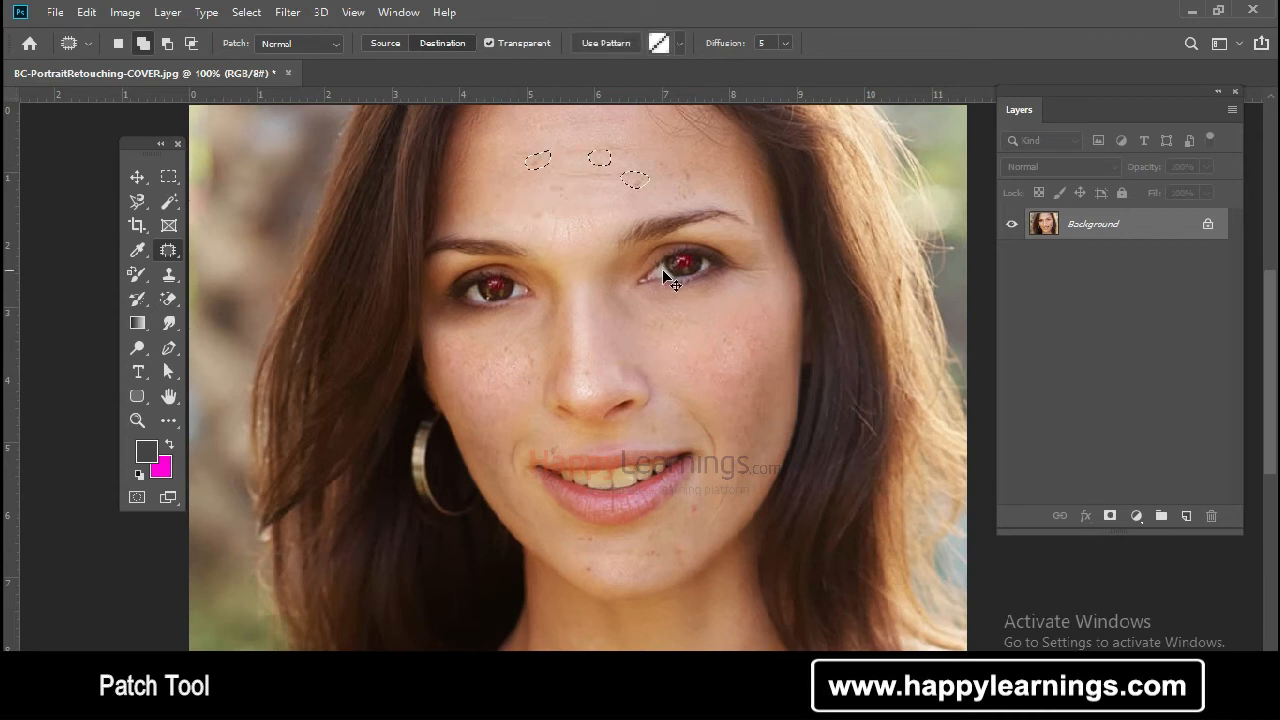
{"action": "key", "text": "ctrl+d"}
Outline several forehead spots with the Patch tool using Add to selection, and move the combined patch slightly upward
{"action": "right_click", "coordinate": [168, 253]}
{"action": "left_click", "coordinate": [237, 283]}
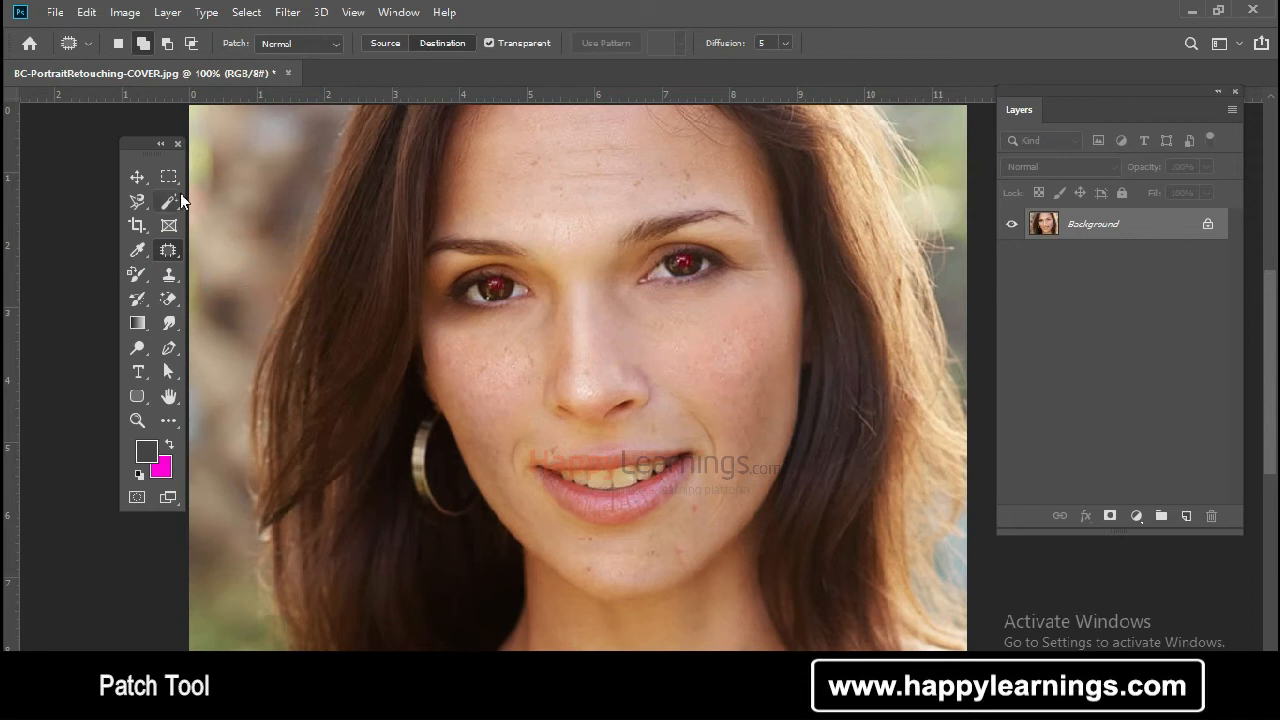
{"action": "left_click", "coordinate": [618, 29]}
{"action": "mouse_move", "coordinate": [636, 178]}
{"action": "left_mouse_down"}
{"action": "mouse_move", "coordinate": [651, 195]}
{"action": "mouse_move", "coordinate": [630, 176]}
{"action": "left_mouse_up"}
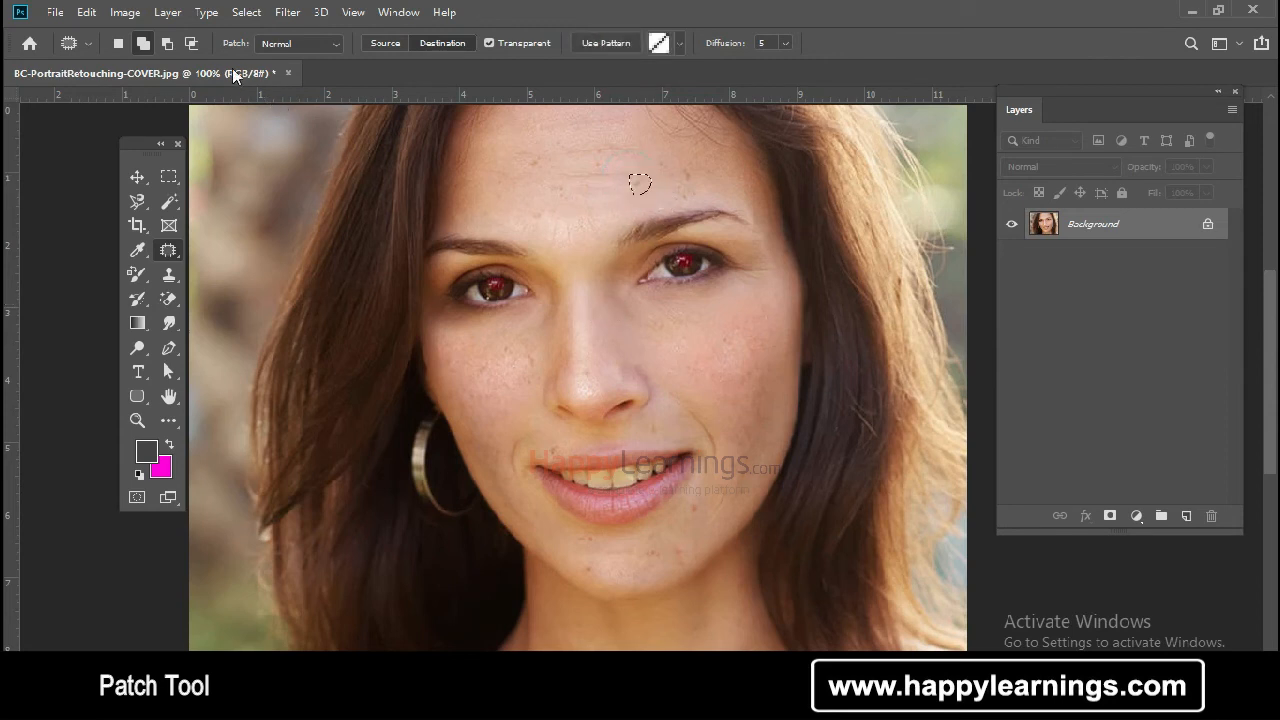
{"action": "left_click", "coordinate": [145, 45]}
{"action": "mouse_move", "coordinate": [591, 163]}
{"action": "left_mouse_down"}
{"action": "mouse_move", "coordinate": [532, 170]}
{"action": "mouse_move", "coordinate": [549, 160]}
{"action": "mouse_move", "coordinate": [533, 151]}
{"action": "mouse_move", "coordinate": [560, 201]}
{"action": "mouse_move", "coordinate": [570, 195]}
{"action": "mouse_move", "coordinate": [556, 181]}
{"action": "mouse_move", "coordinate": [606, 132]}
{"action": "left_mouse_up"}
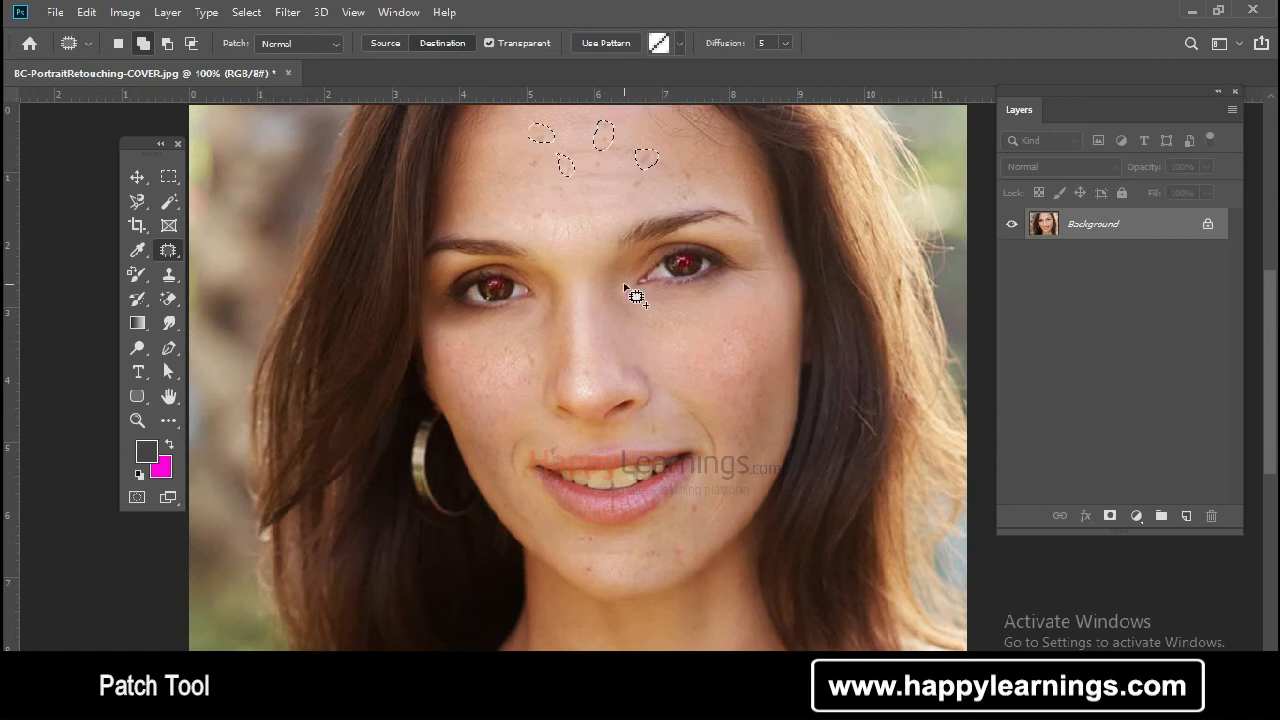
Trim the forehead patch selections with Subtract from selection and Intersect with selection, and deselect everything
{"action": "left_click", "coordinate": [166, 44]}
{"action": "mouse_move", "coordinate": [645, 157]}
{"action": "left_mouse_down"}
{"action": "mouse_move", "coordinate": [657, 206]}
{"action": "mouse_move", "coordinate": [643, 171]}
{"action": "left_mouse_up"}
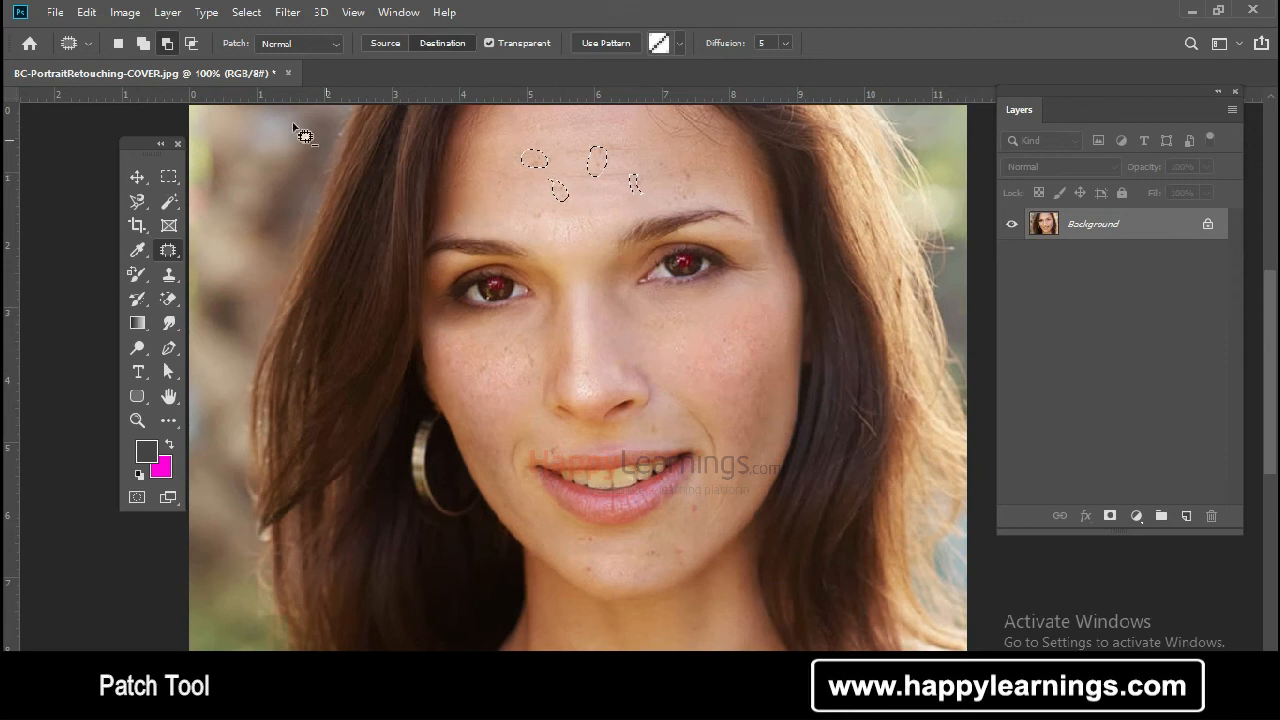
{"action": "left_click", "coordinate": [191, 44]}
{"action": "mouse_move", "coordinate": [550, 146]}
{"action": "left_mouse_down"}
{"action": "mouse_move", "coordinate": [553, 188]}
{"action": "mouse_move", "coordinate": [585, 188]}
{"action": "mouse_move", "coordinate": [600, 163]}
{"action": "mouse_move", "coordinate": [580, 146]}
{"action": "mouse_move", "coordinate": [552, 160]}
{"action": "left_mouse_up"}
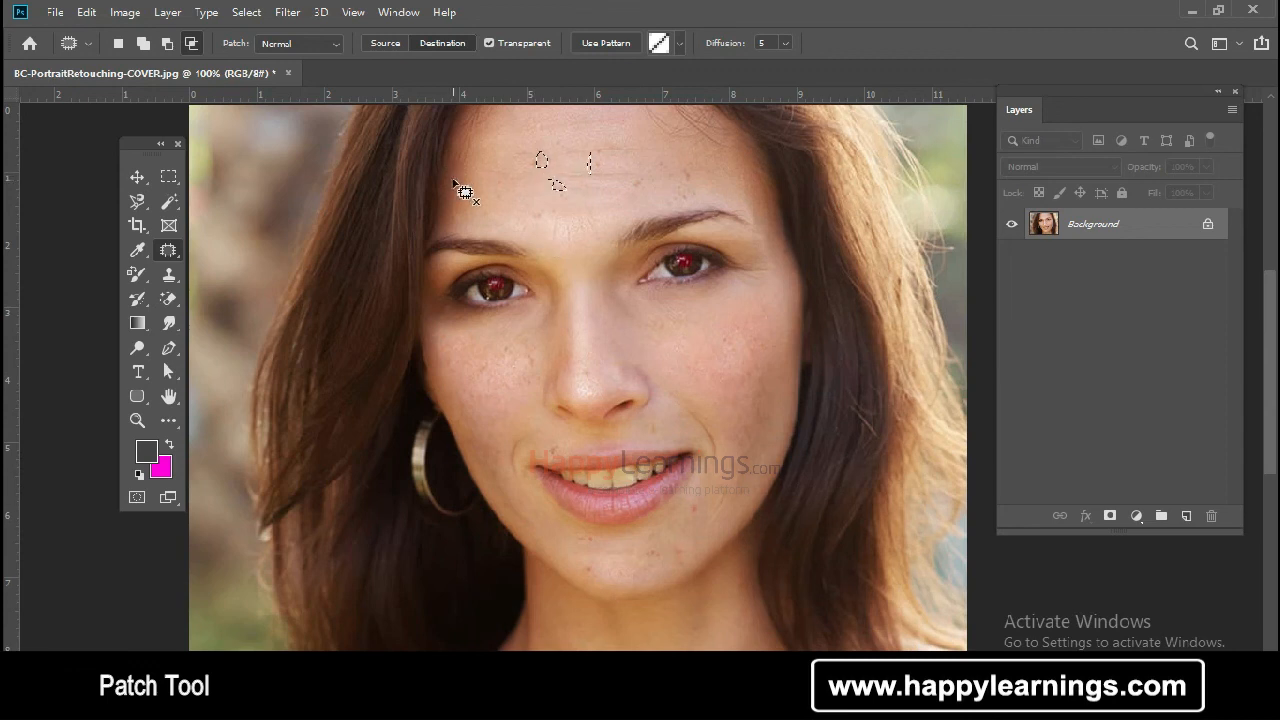
{"action": "left_click", "coordinate": [586, 322]}
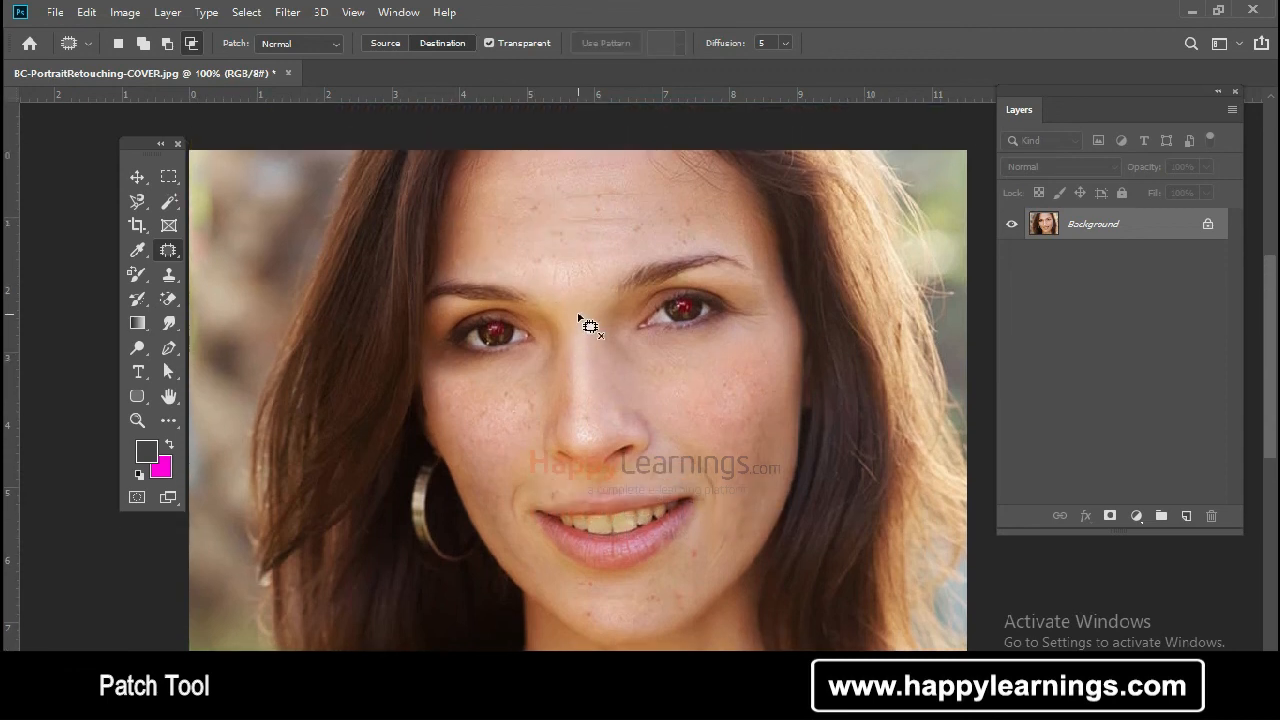
{"action": "scroll", "coordinate": [588, 345], "scroll_direction": "up", "scroll_amount": 1}
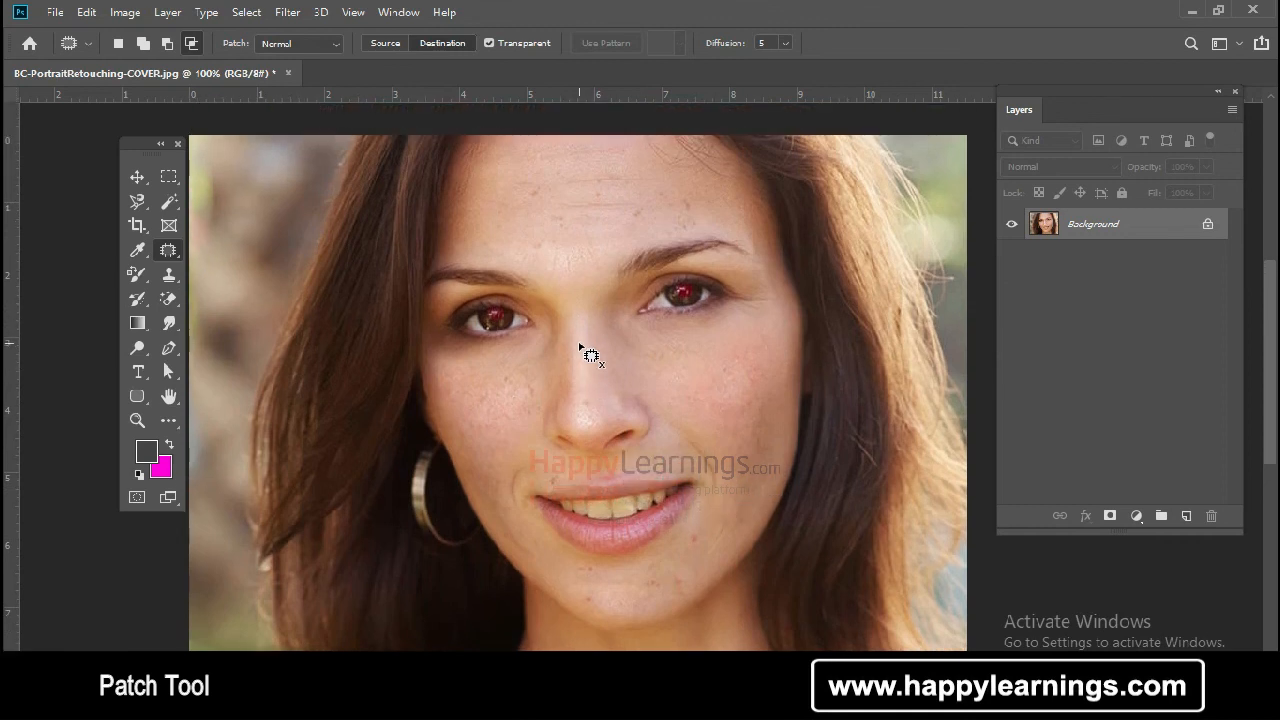
{"action": "scroll", "coordinate": [580, 346], "scroll_direction": "up", "scroll_amount": 1}
{"action": "scroll", "coordinate": [580, 346], "scroll_direction": "down", "scroll_amount": 2}
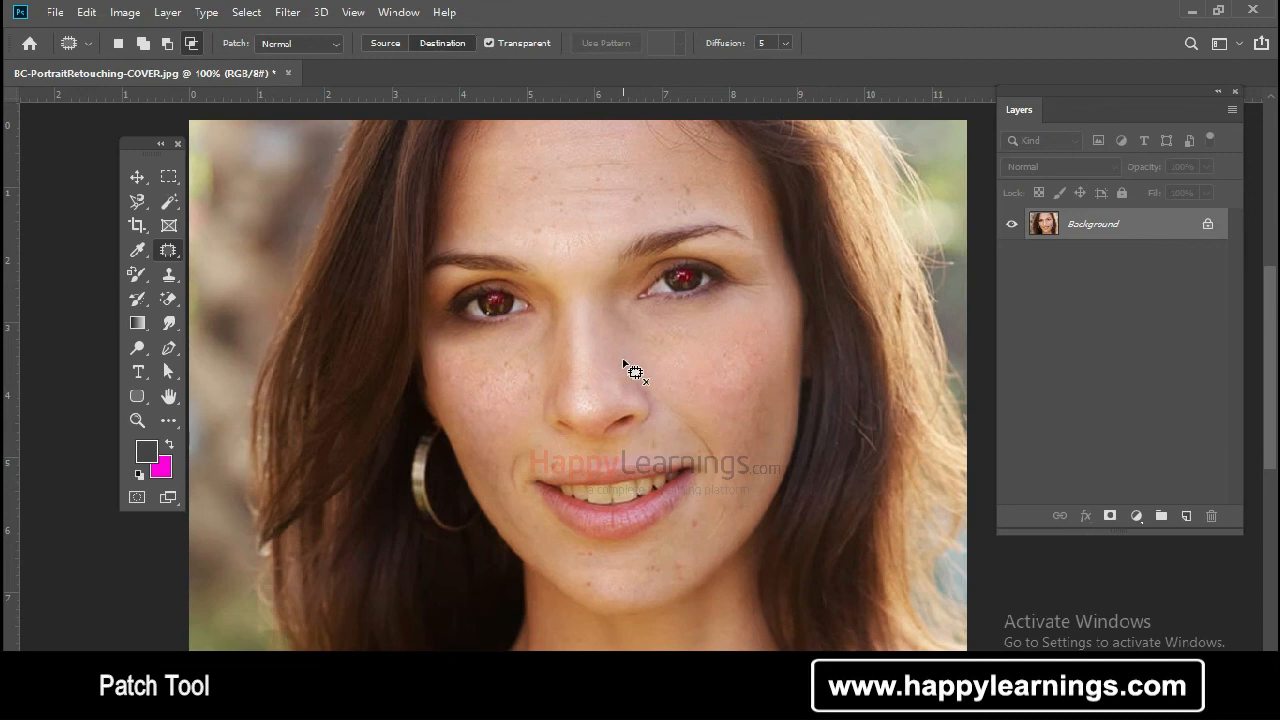
{"action": "scroll", "coordinate": [628, 368], "scroll_direction": "up", "scroll_amount": 1}
{"action": "scroll", "coordinate": [628, 385], "scroll_direction": "down", "scroll_amount": 2}
{"action": "scroll", "coordinate": [628, 395], "scroll_direction": "up", "scroll_amount": 2}
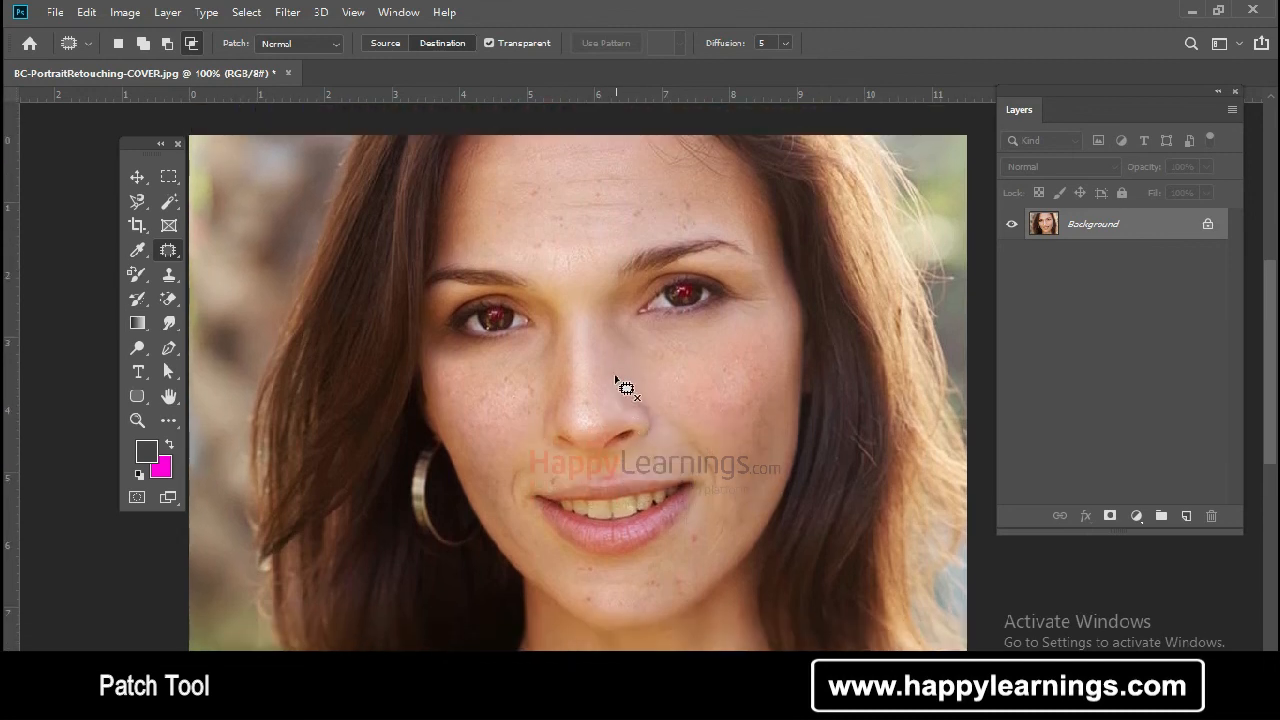